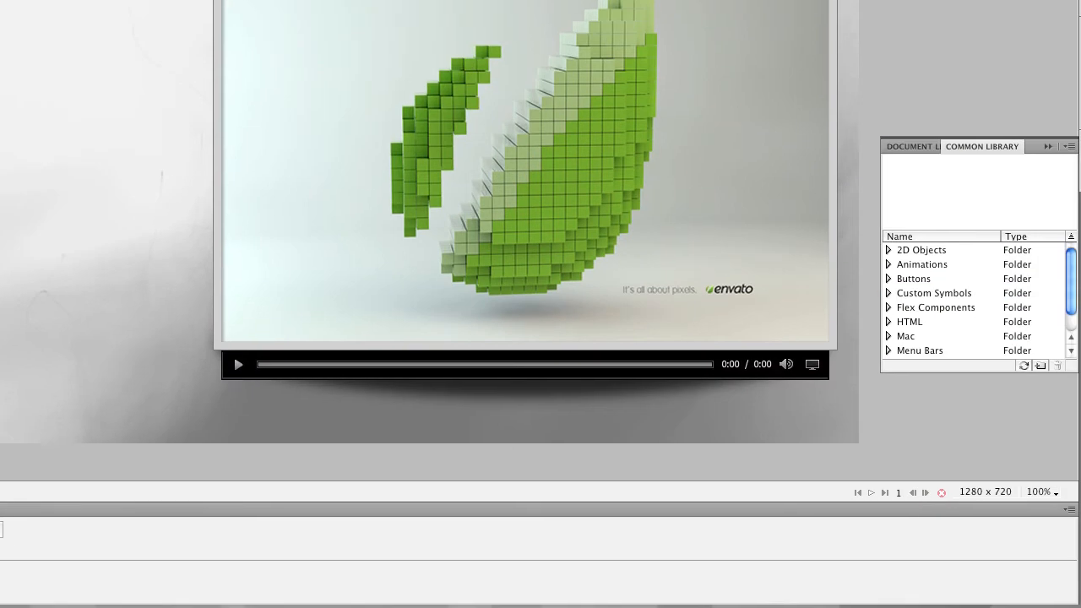
Step: Place the Webtuts symbol from the Custom Symbols library folder into the canvas's upper-left corner
left_click(889, 293)
left_click(928, 325)
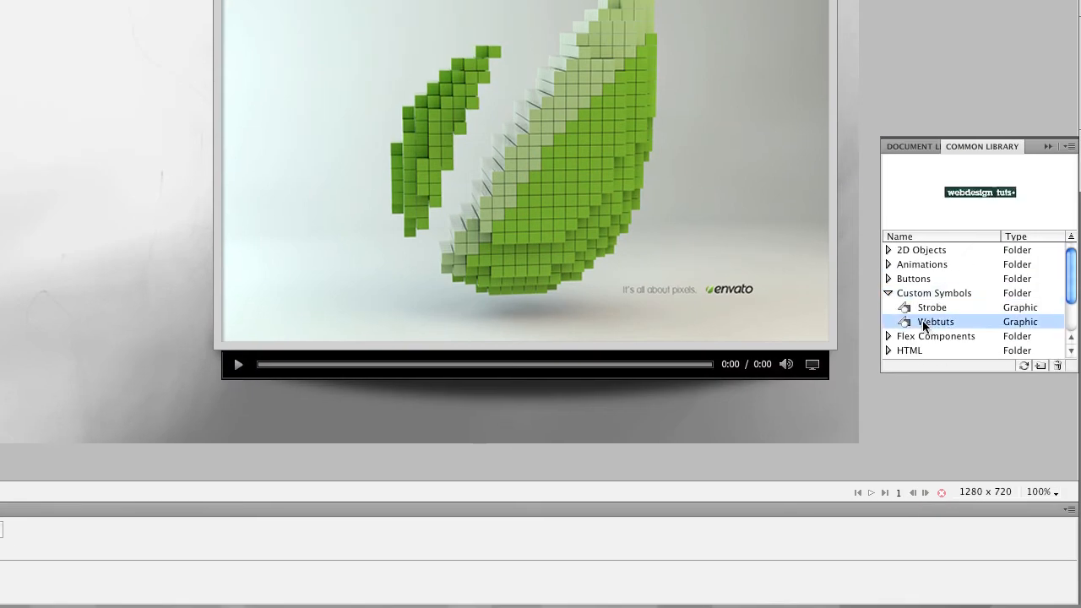
left_click_drag(907, 326, 40, 43)
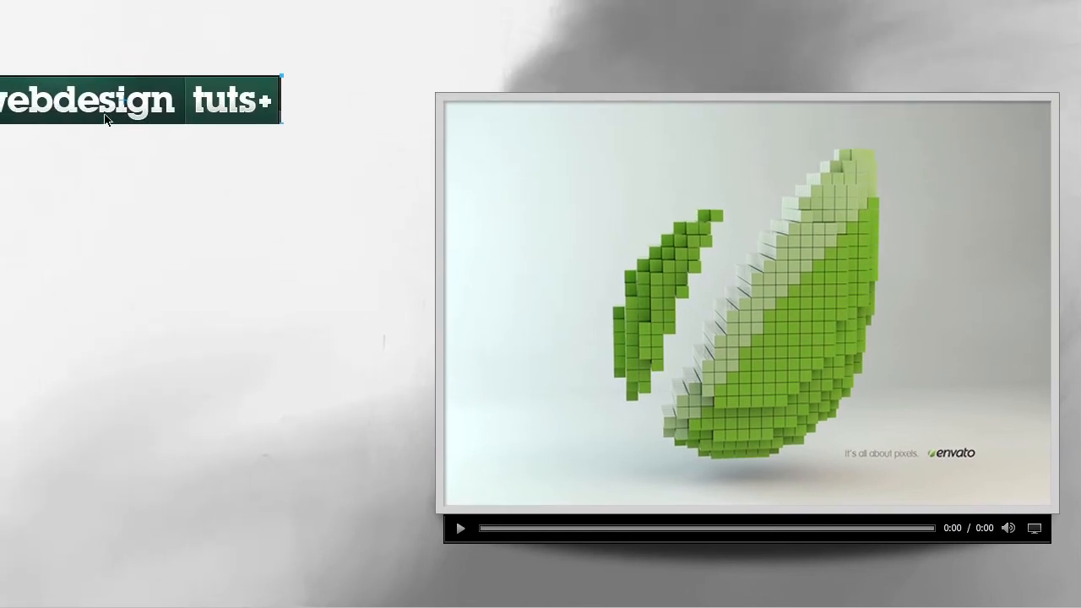
left_click_drag(105, 115, 128, 31)
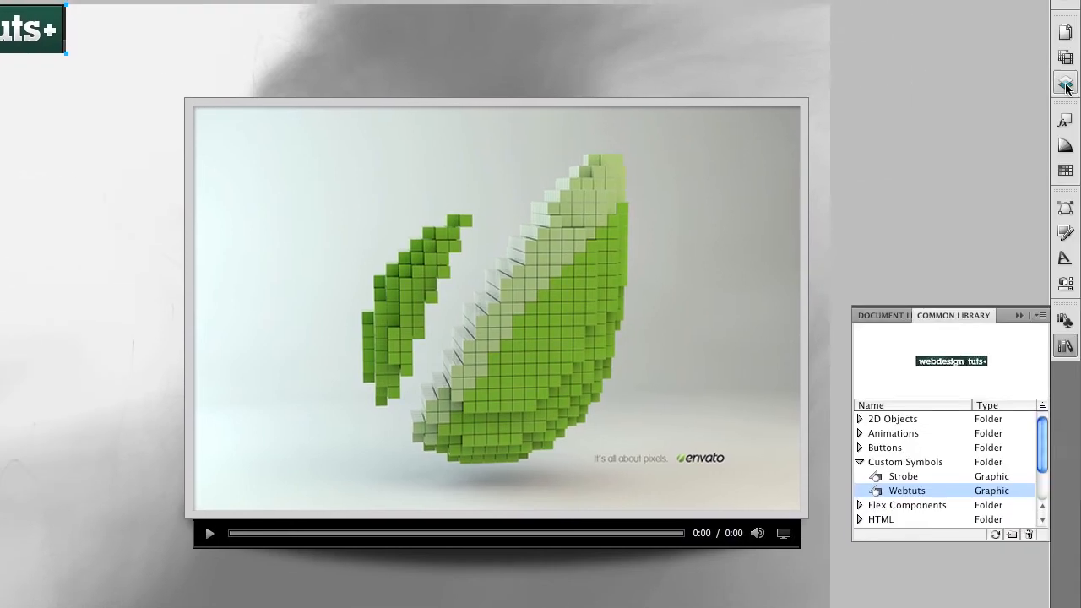
Step: Lock the Strobe and Webtuts objects in Layer 1
left_click(1066, 85)
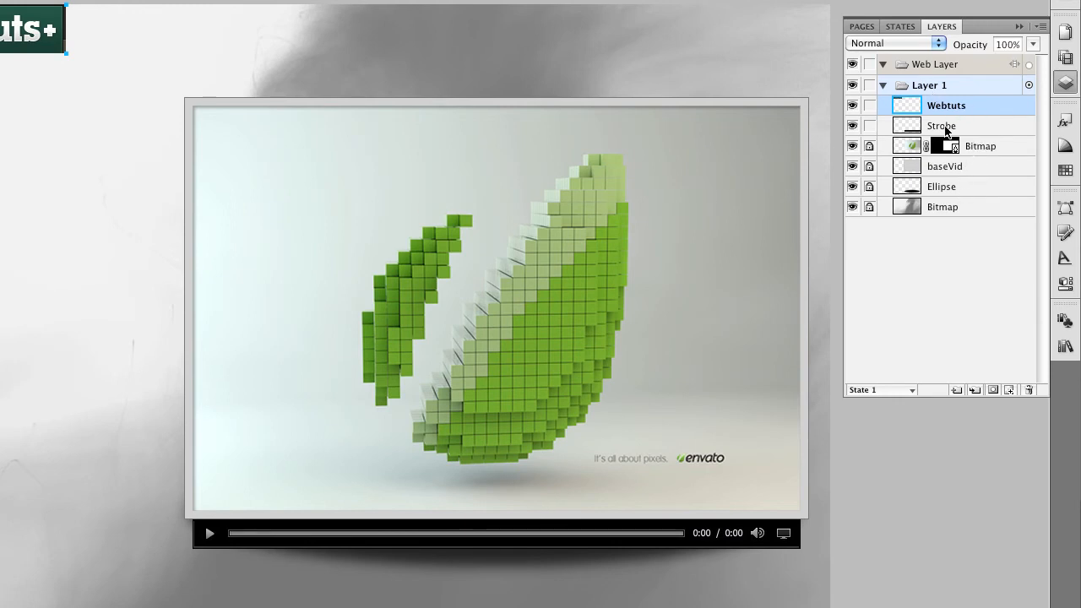
left_click(870, 124)
left_click(870, 106)
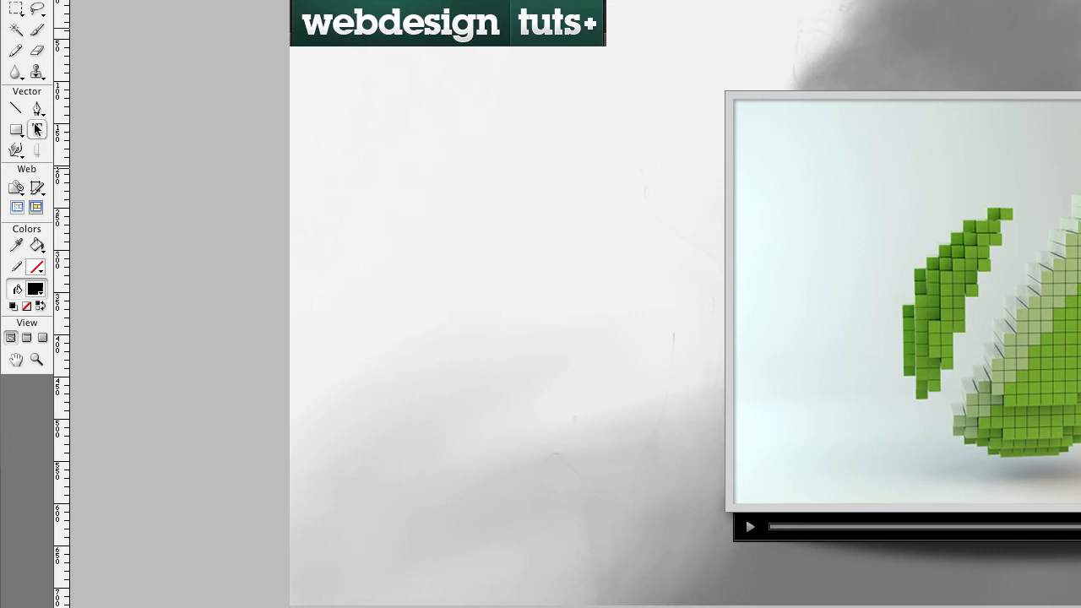
Step: Add the text "Create a video player project in Fireworks CS5" on the blank area beside the video frame, fixing typos
left_click(37, 129)
left_click(343, 296)
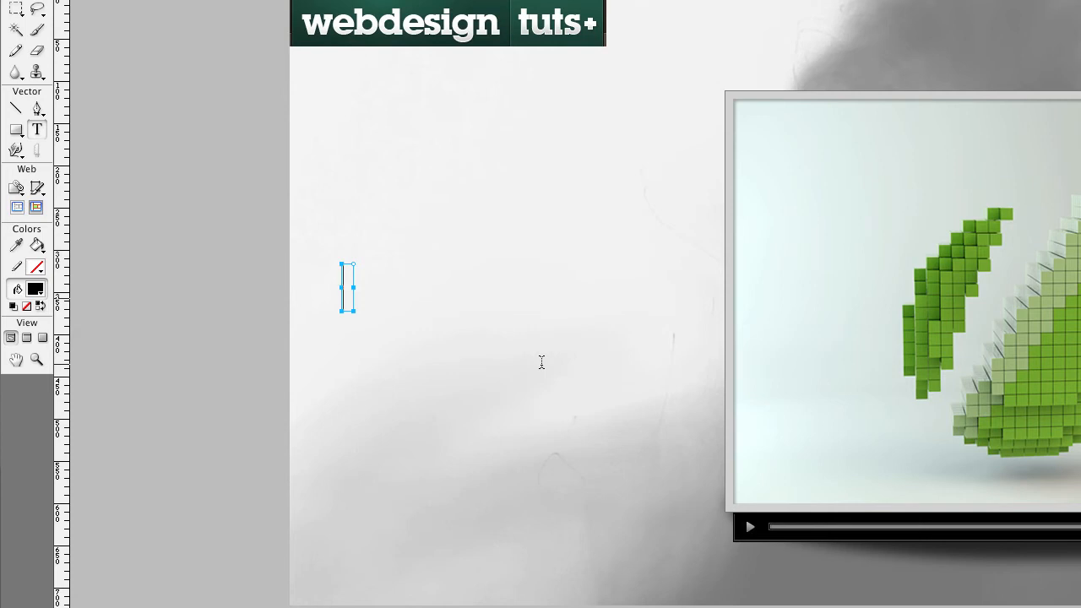
type("Create a video player projo")
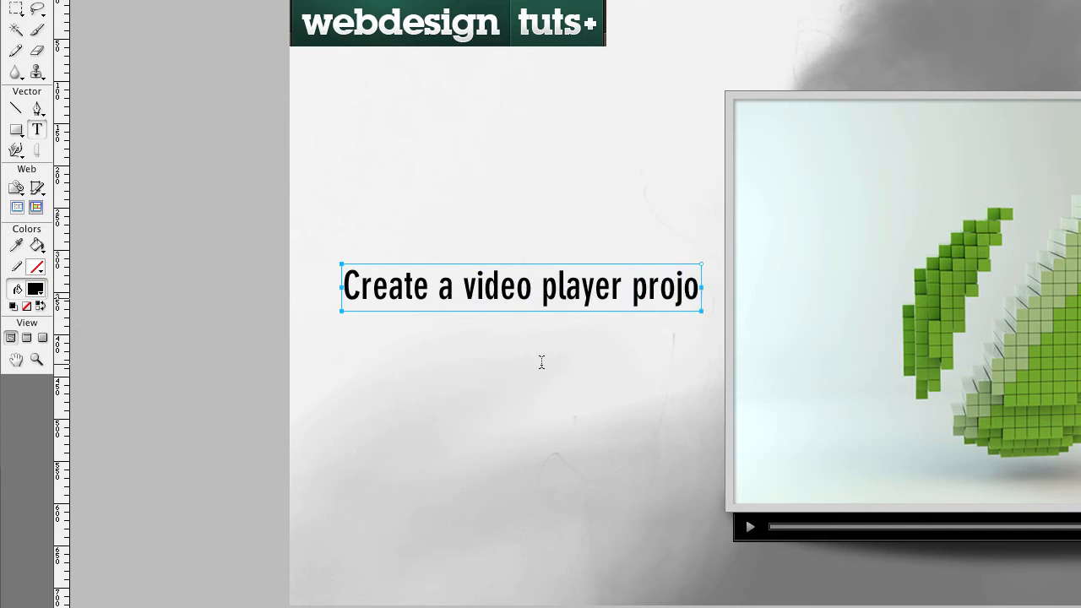
type("ject in ")
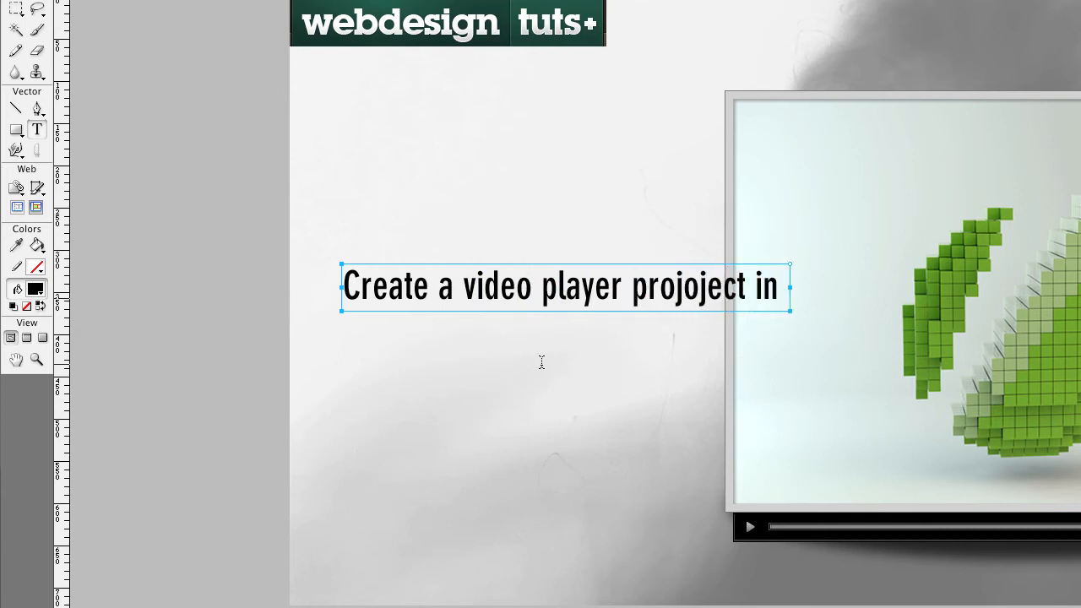
type("Firewo")
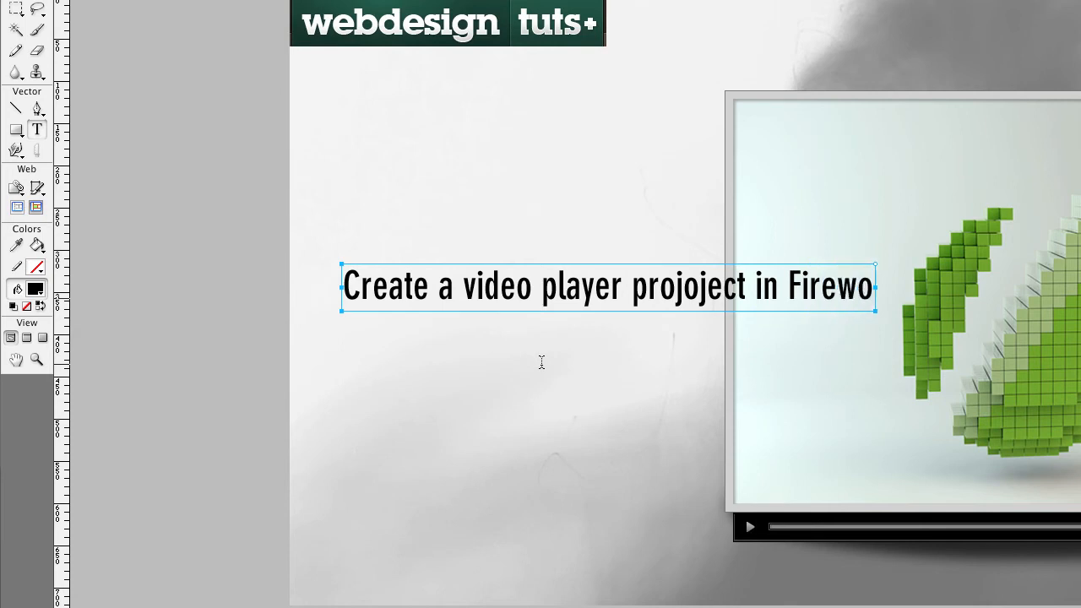
type("rks CS5")
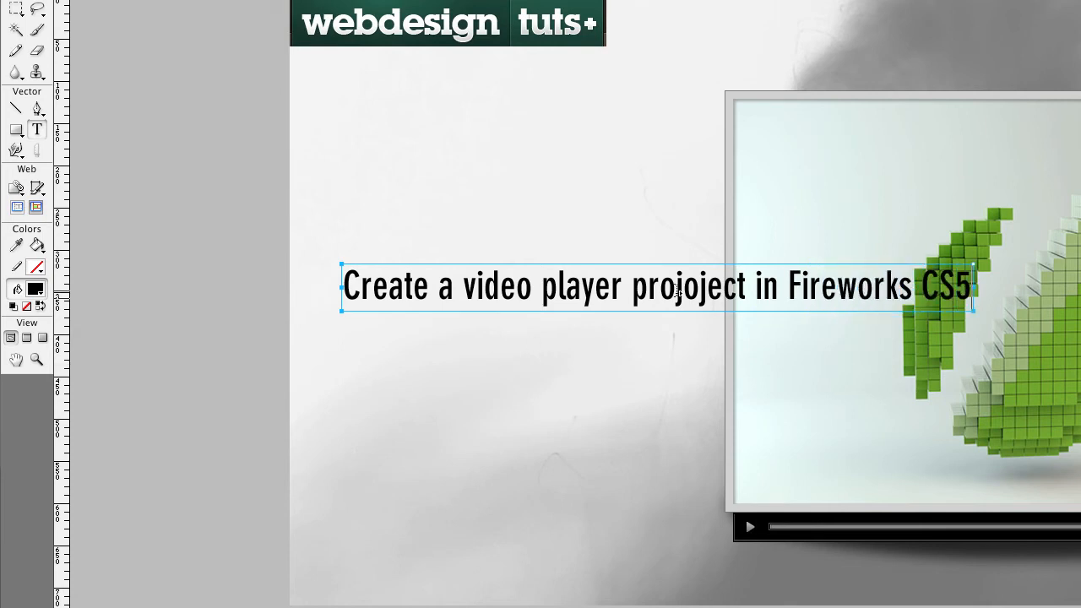
left_click_drag(715, 293, 689, 294)
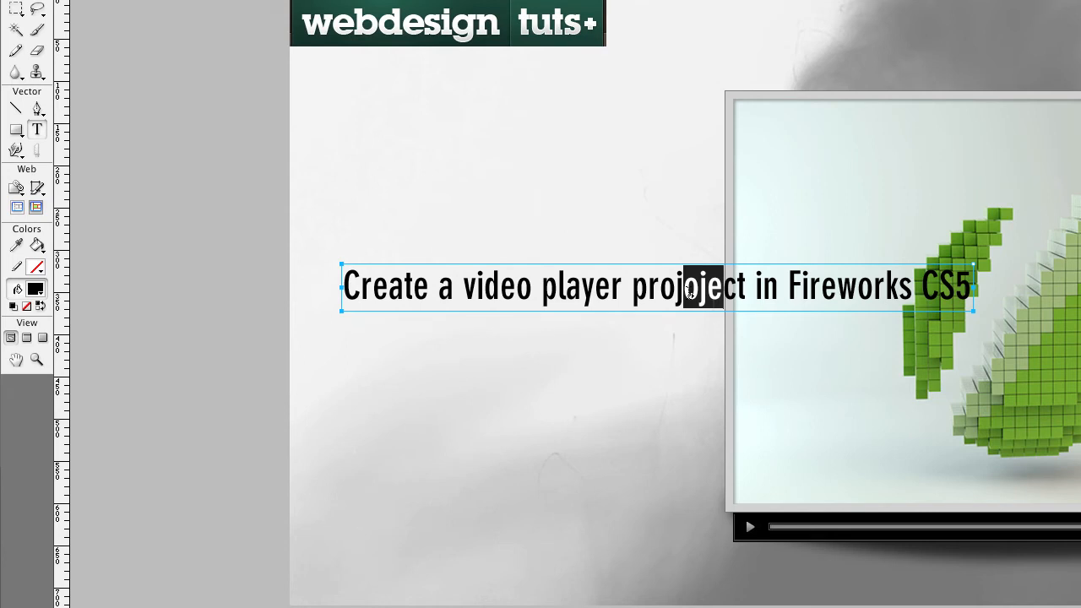
type("e")
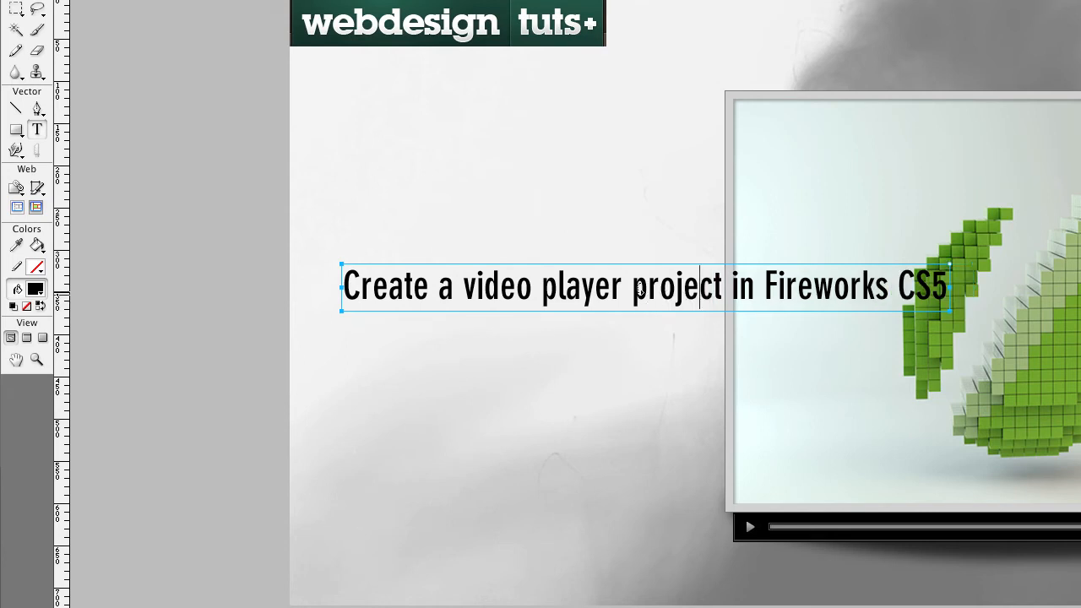
Step: Finish editing the title text and move it slightly up toward the canvas's left edge
key("Left")
key("Left")
key("Left")
key("Left")
key("Left")
key("Escape")
left_click_drag(650, 282, 606, 255)
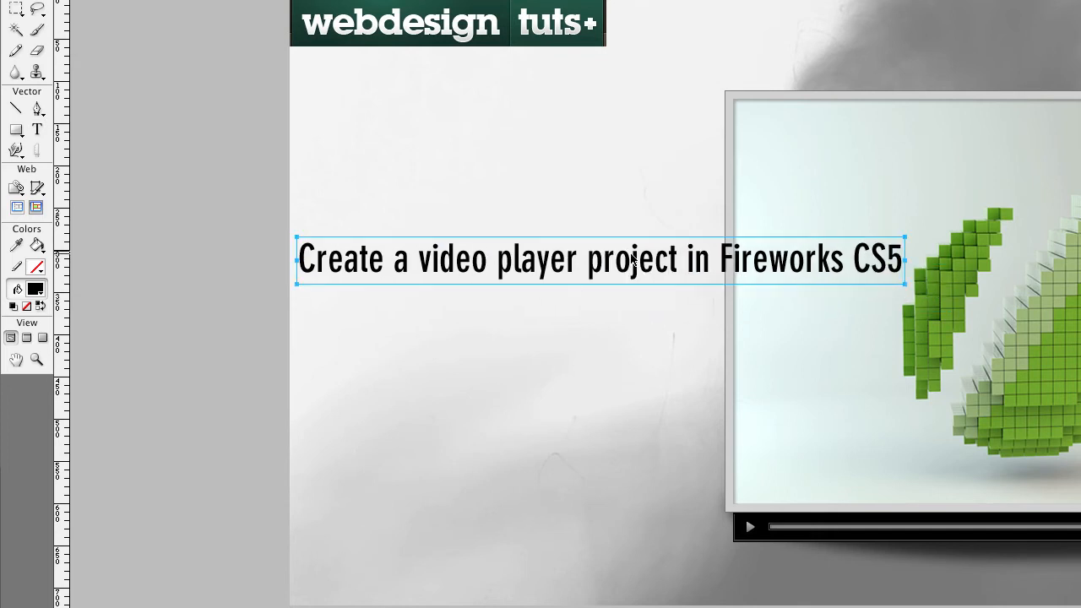
Step: Break the title into two lines after "project"
double_click(676, 263)
key("super+a")
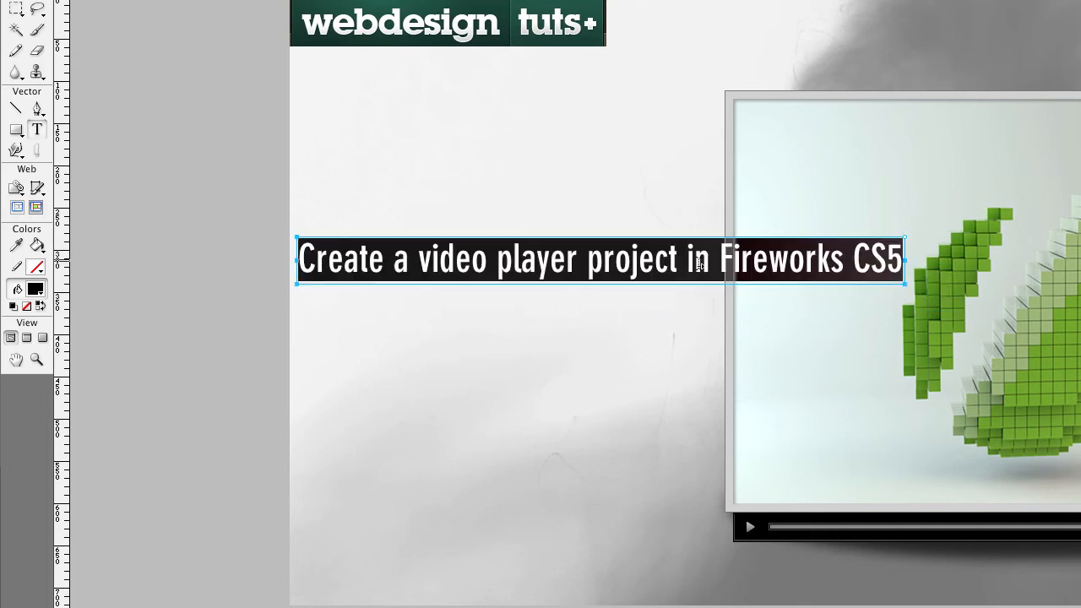
left_click(683, 265)
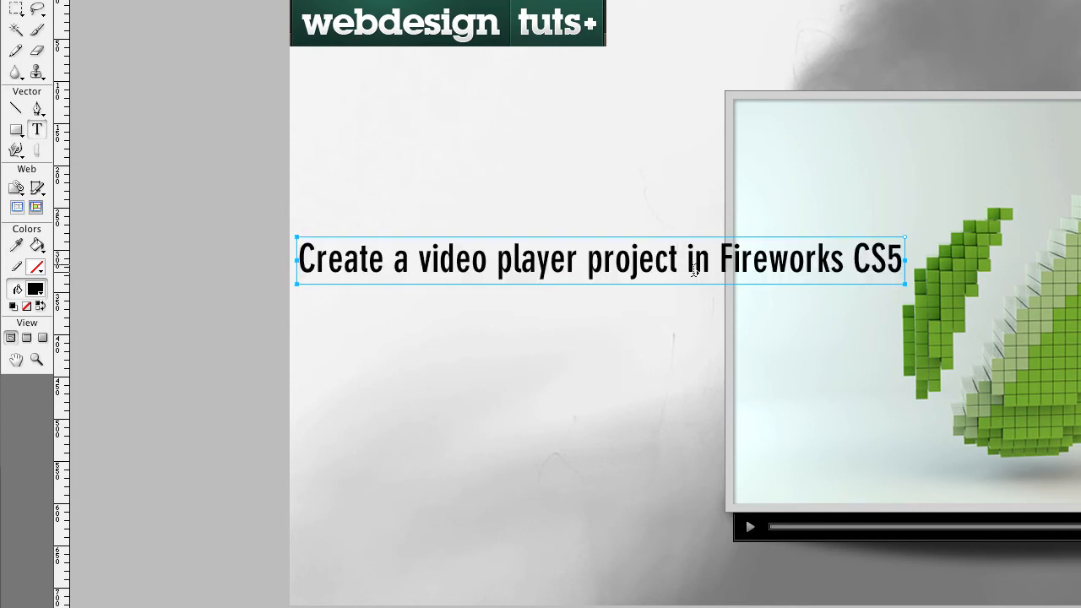
key("Return")
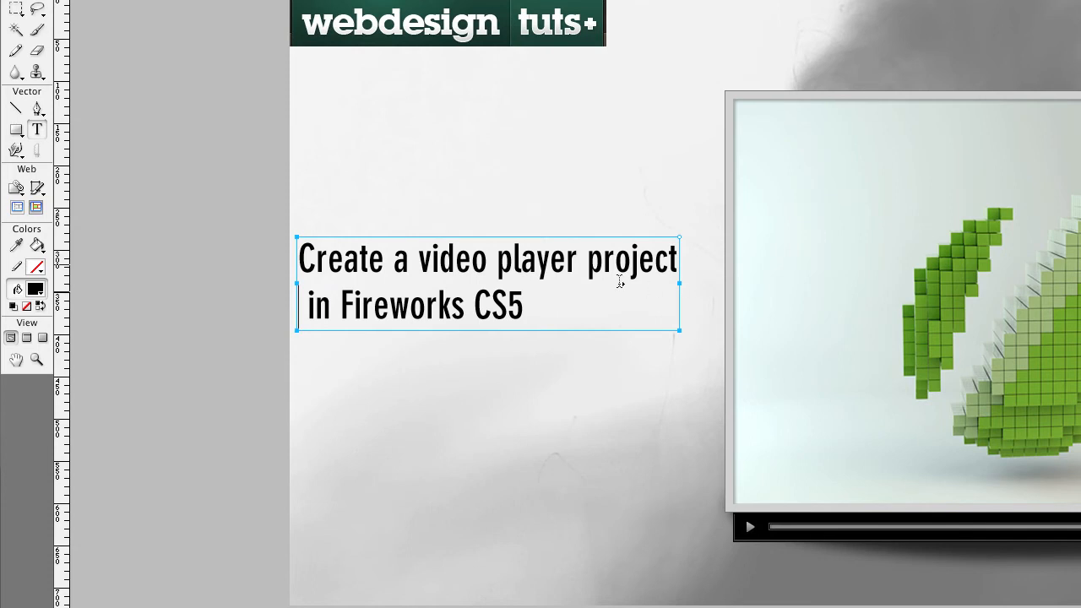
Step: Make both lines of the title bold and set the font size to 40
left_click_drag(524, 307, 258, 254)
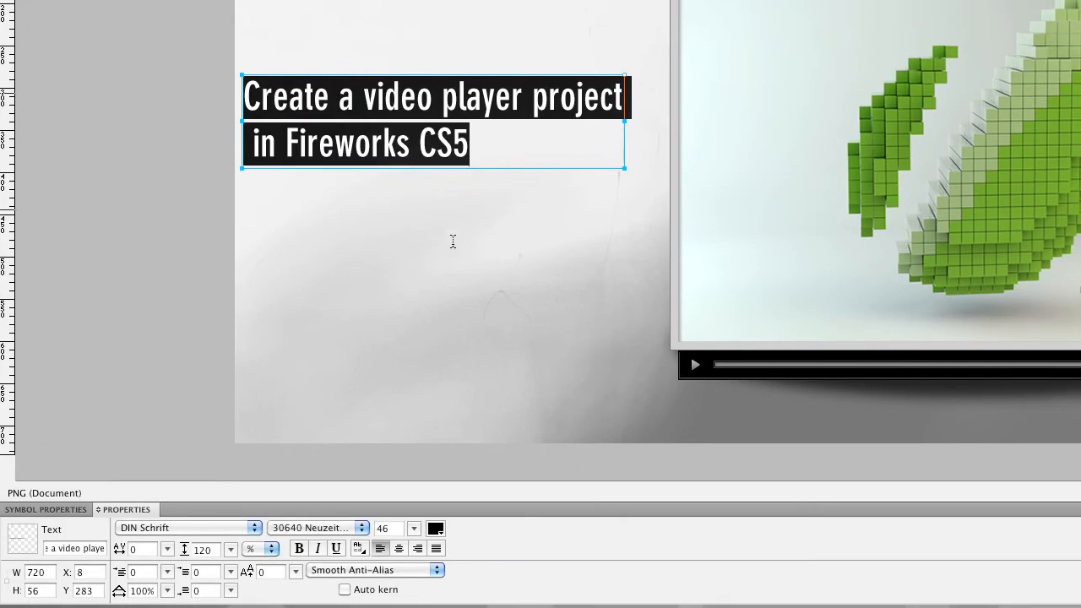
left_click(298, 548)
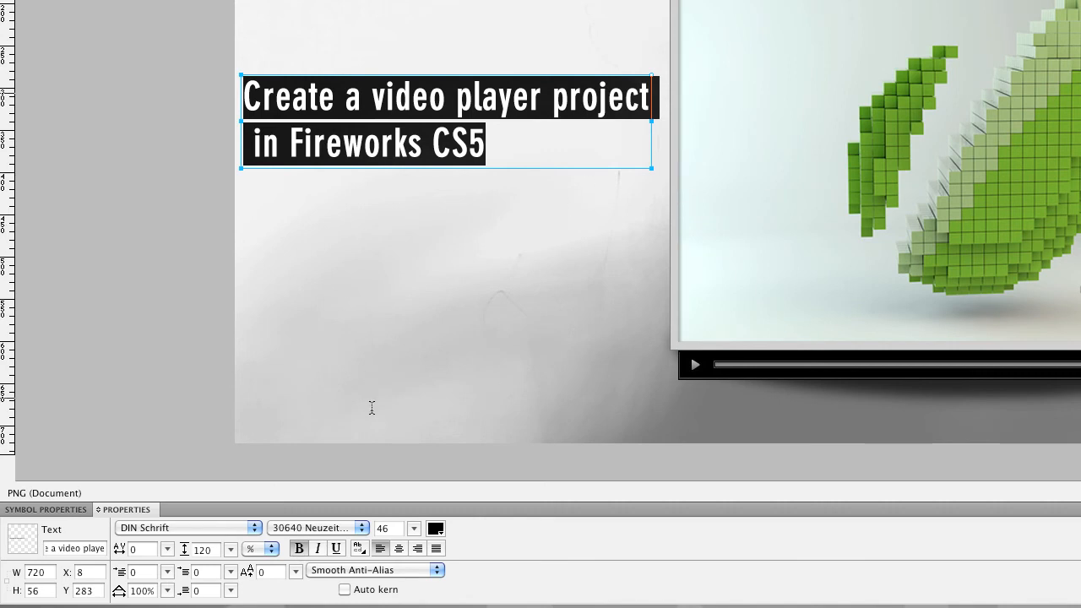
left_click_drag(413, 529, 414, 529)
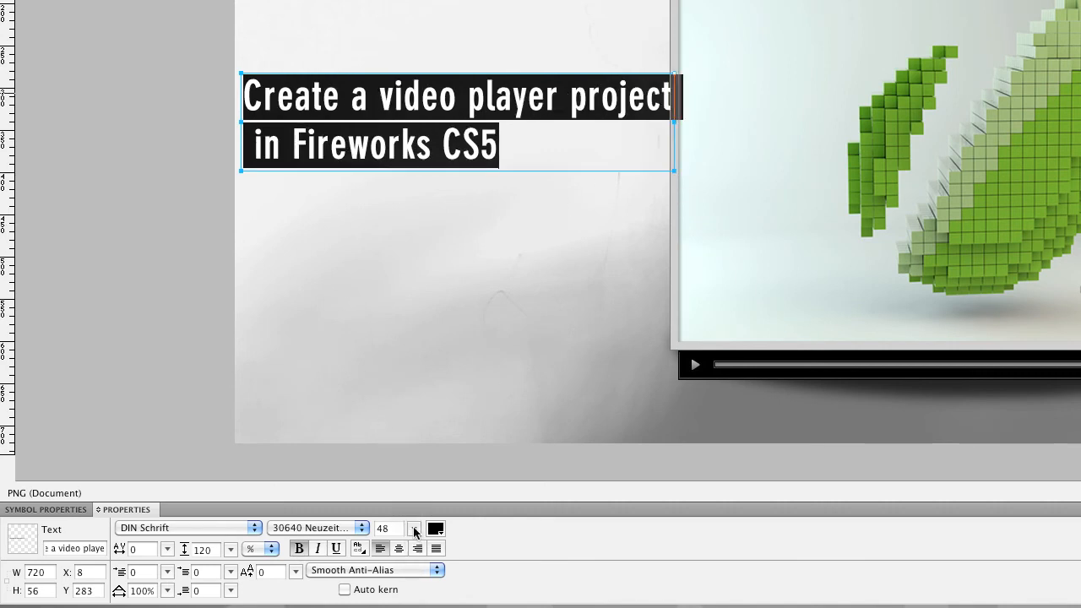
left_click_drag(414, 528, 412, 533)
left_click(416, 249)
Step: Try kerning values of -18 and -57 on the space between "player" and "project", undoing each one
double_click(504, 101)
left_click_drag(513, 99, 505, 99)
left_click_drag(167, 549, 167, 555)
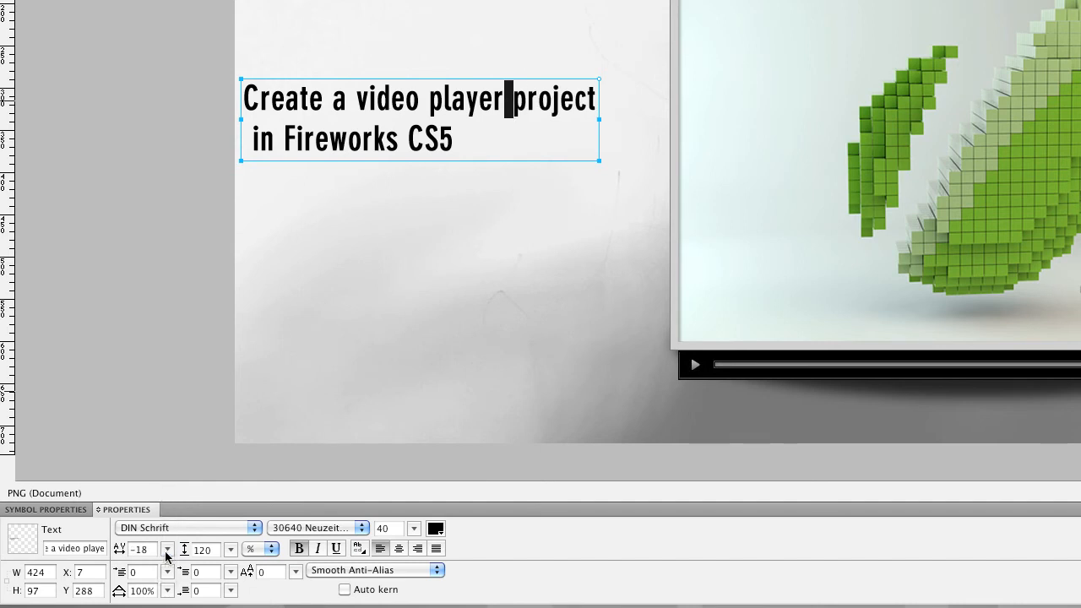
key("super+z")
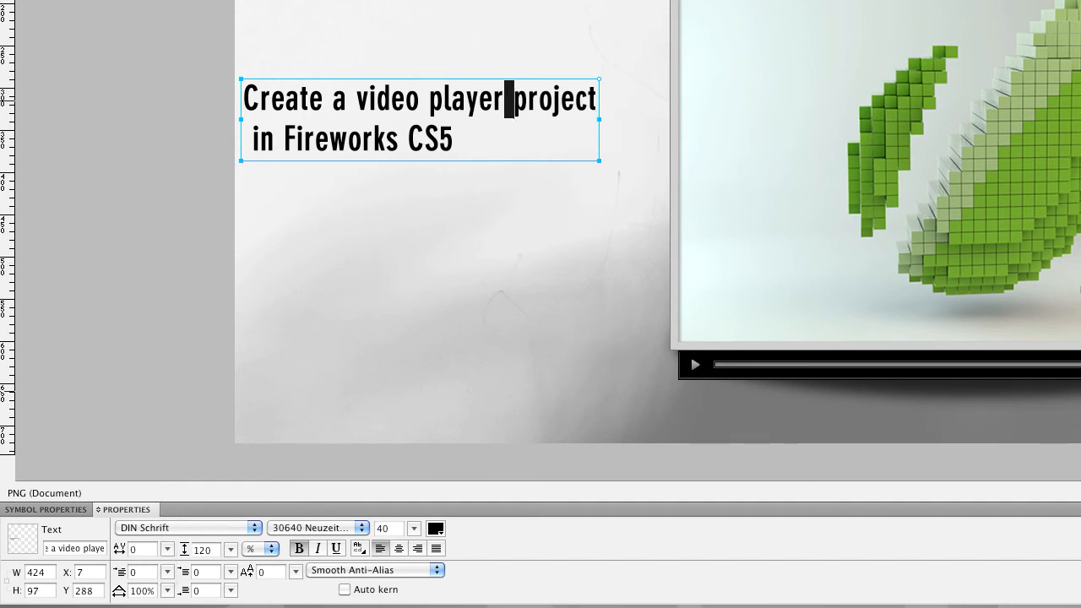
left_click_drag(168, 550, 167, 565)
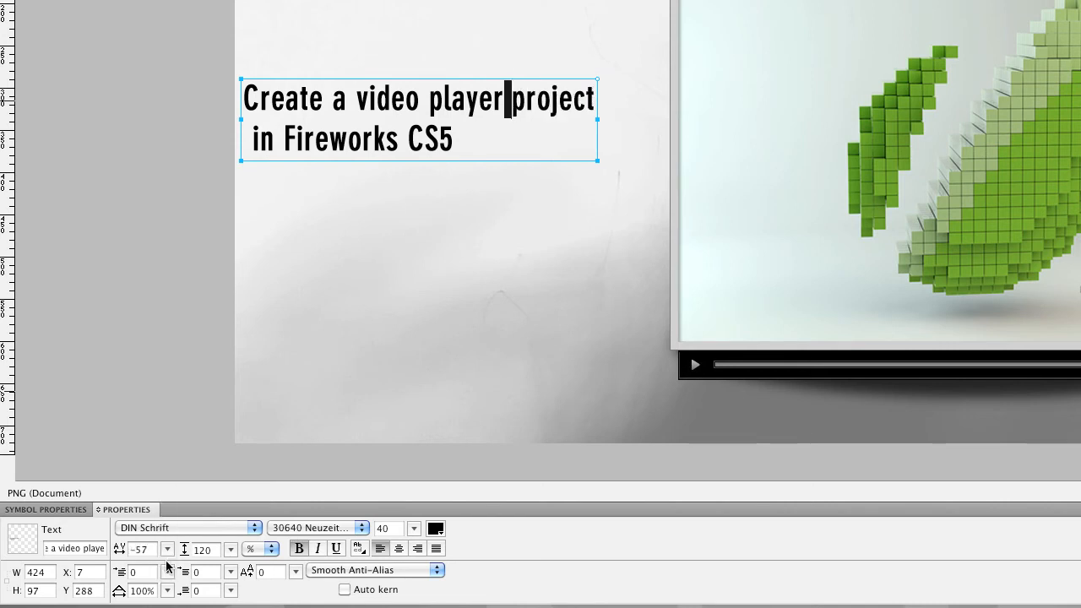
key("super+z")
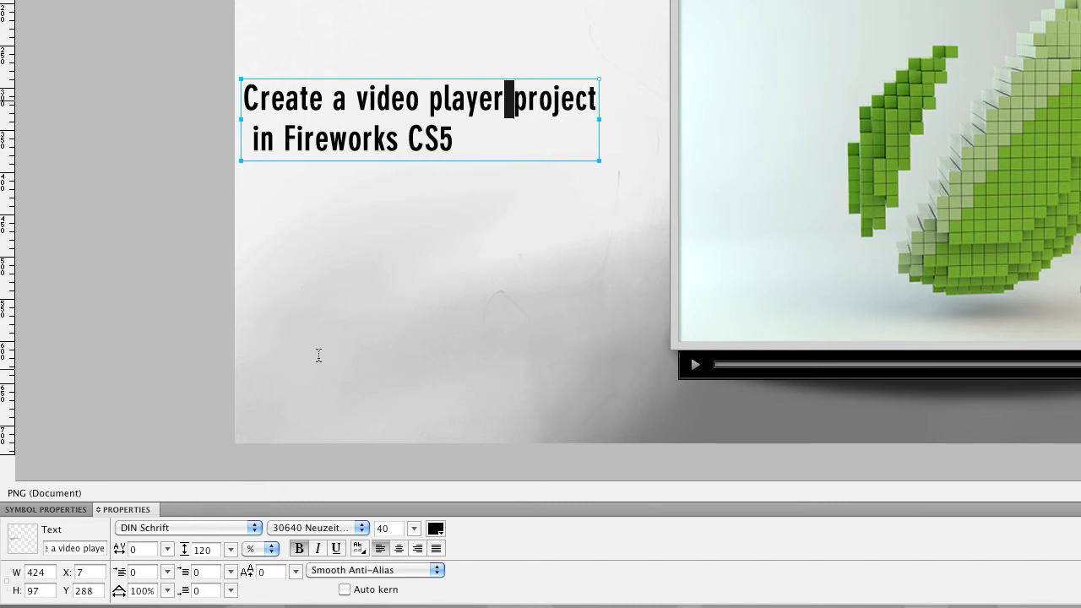
left_click(452, 190)
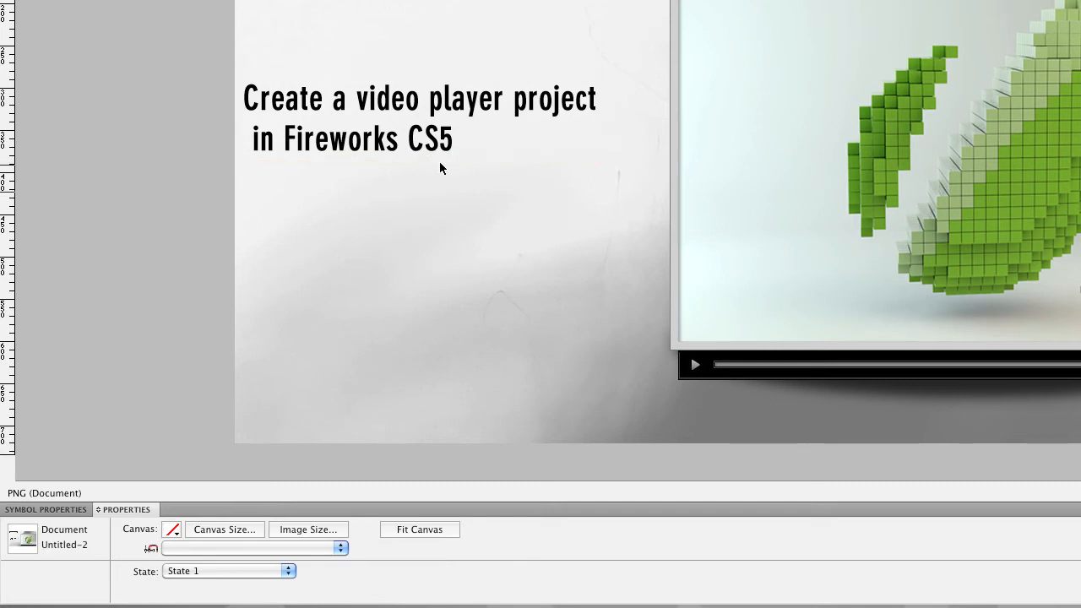
Step: Flatten the title text object into a bitmap and deselect it
mouse_move(393, 108)
left_mouse_down()
mouse_move(418, 118)
mouse_move(396, 104)
left_mouse_up()
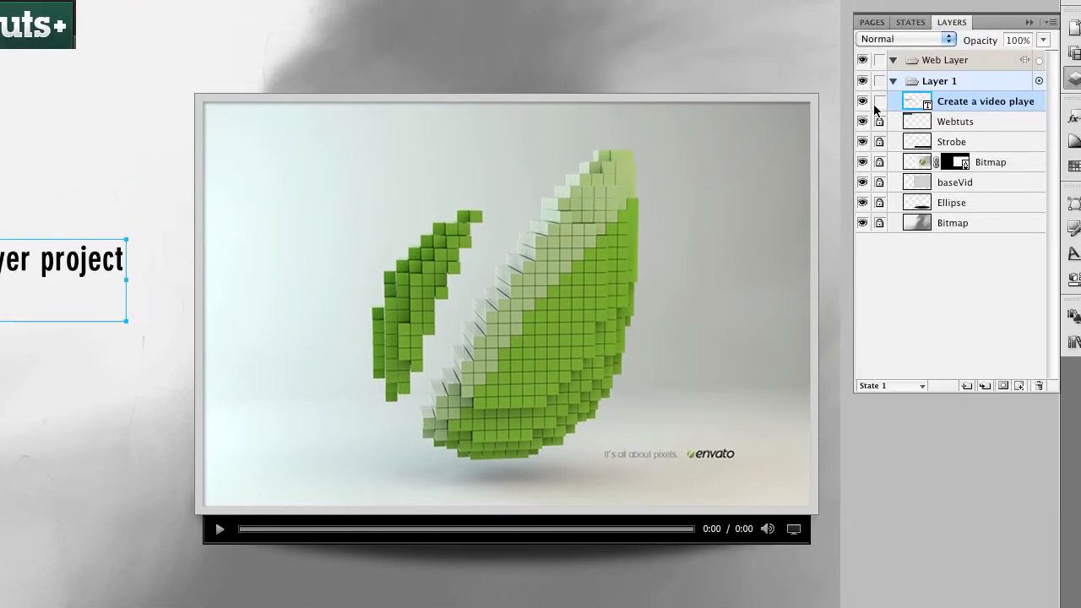
right_click(955, 101)
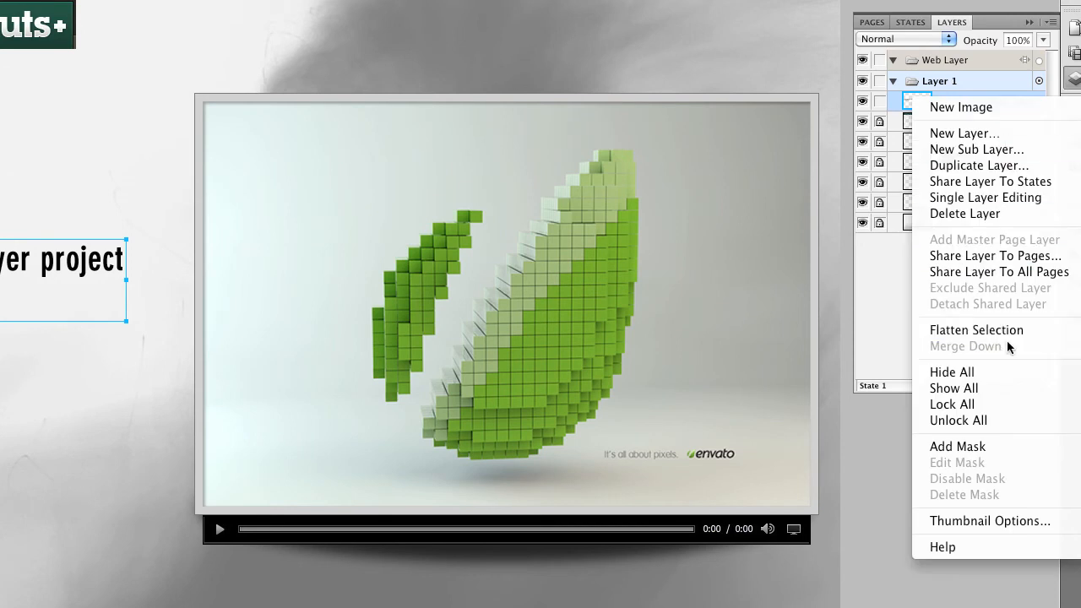
left_click(1033, 360)
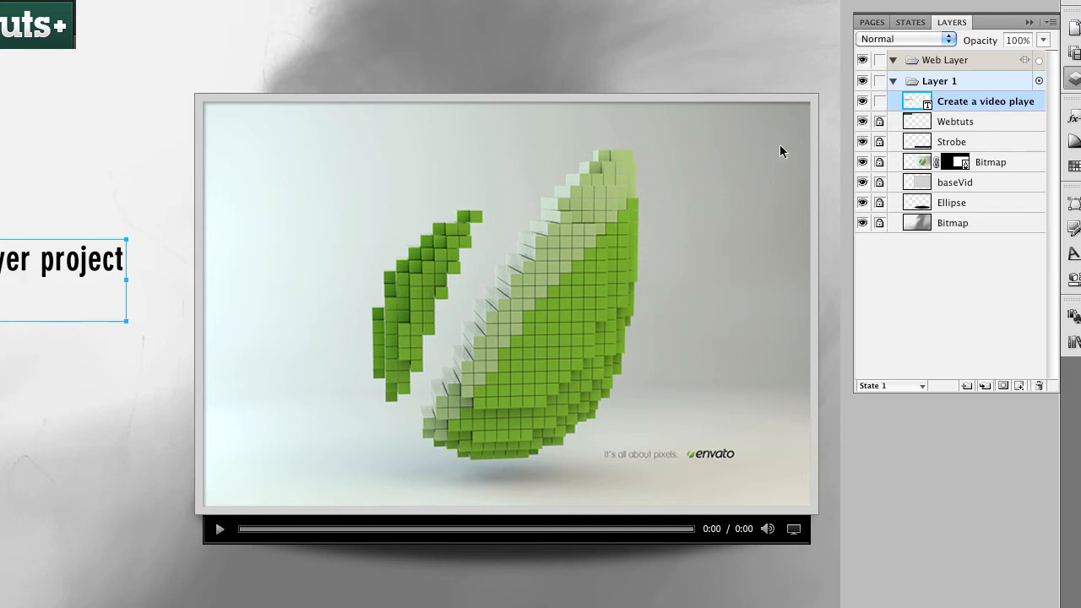
right_click(1022, 106)
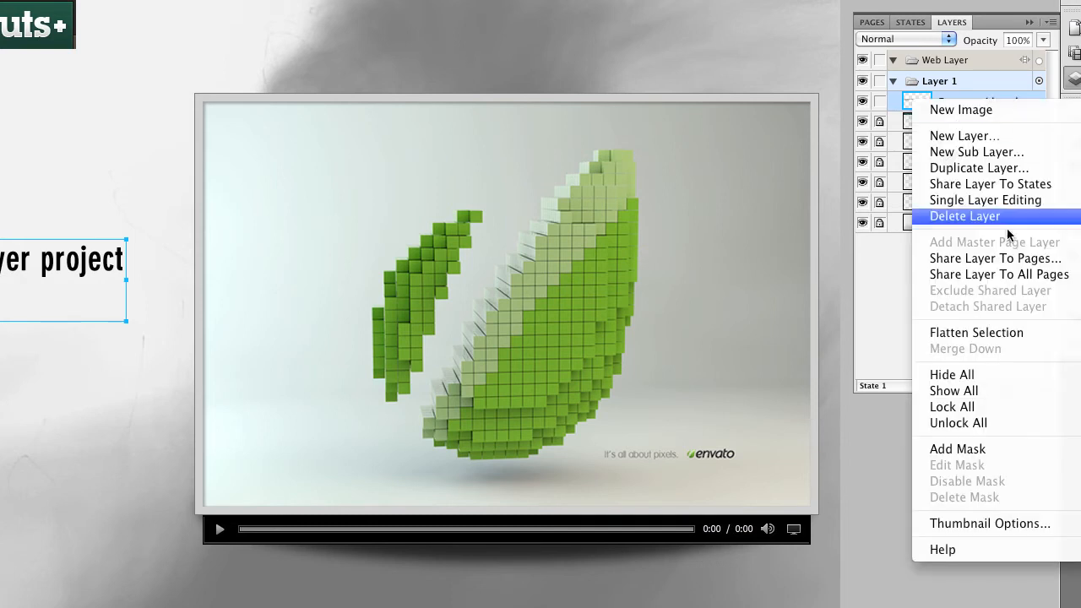
left_click(981, 334)
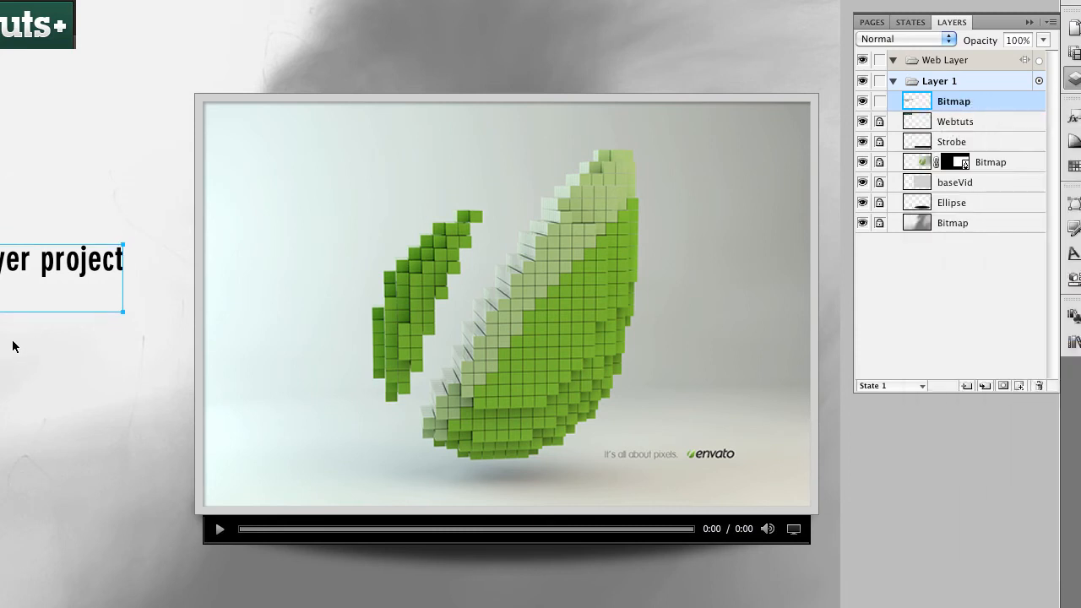
double_click(963, 102)
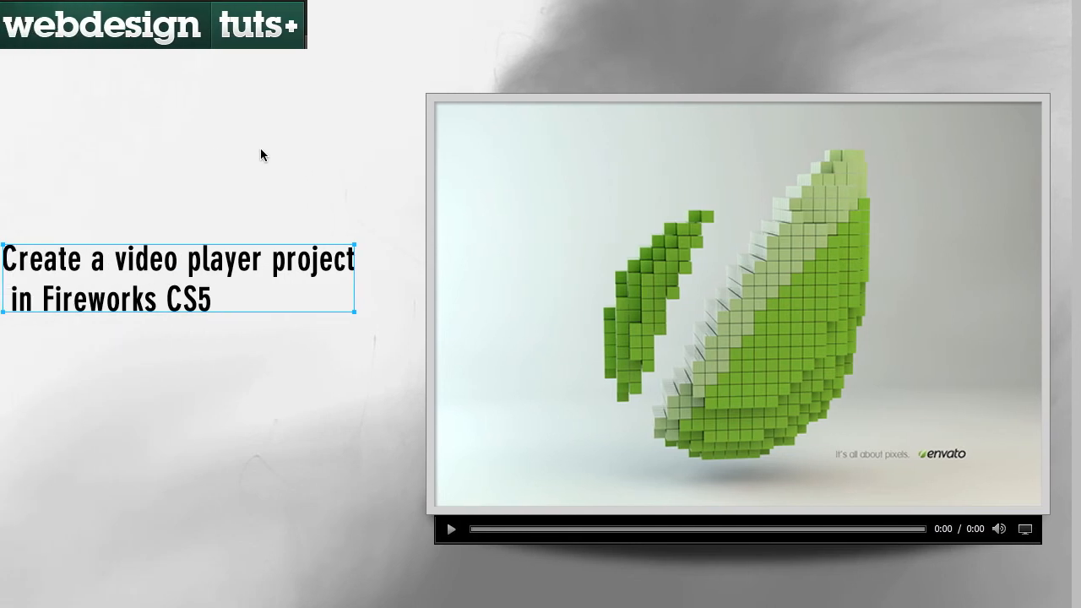
left_click(103, 433)
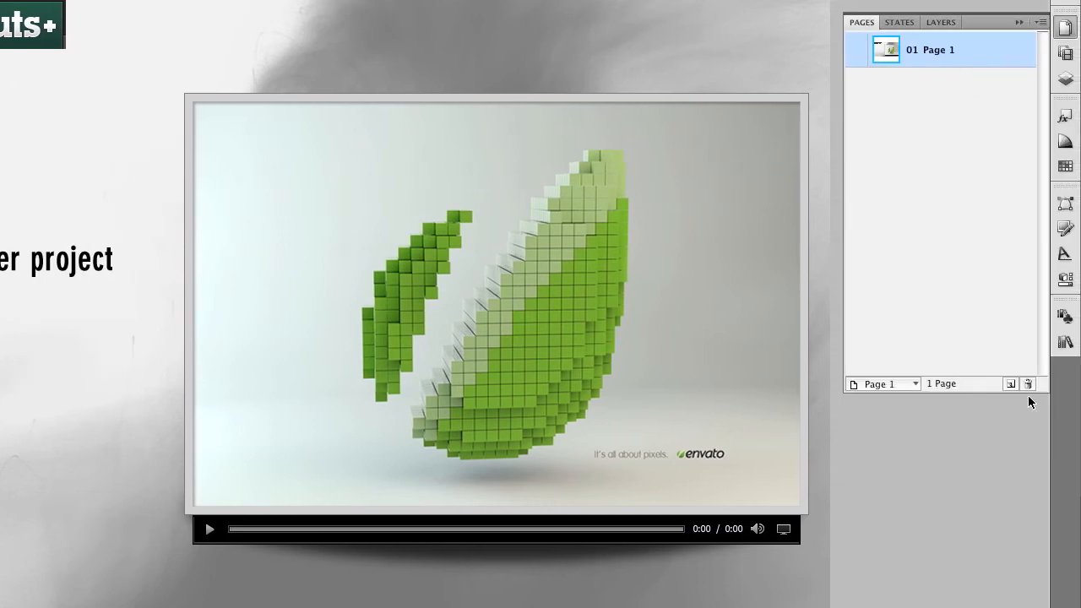
Step: Add a second page to the document and import 1280x1024.jpg from the Assets folder onto its canvas
left_click(1010, 384)
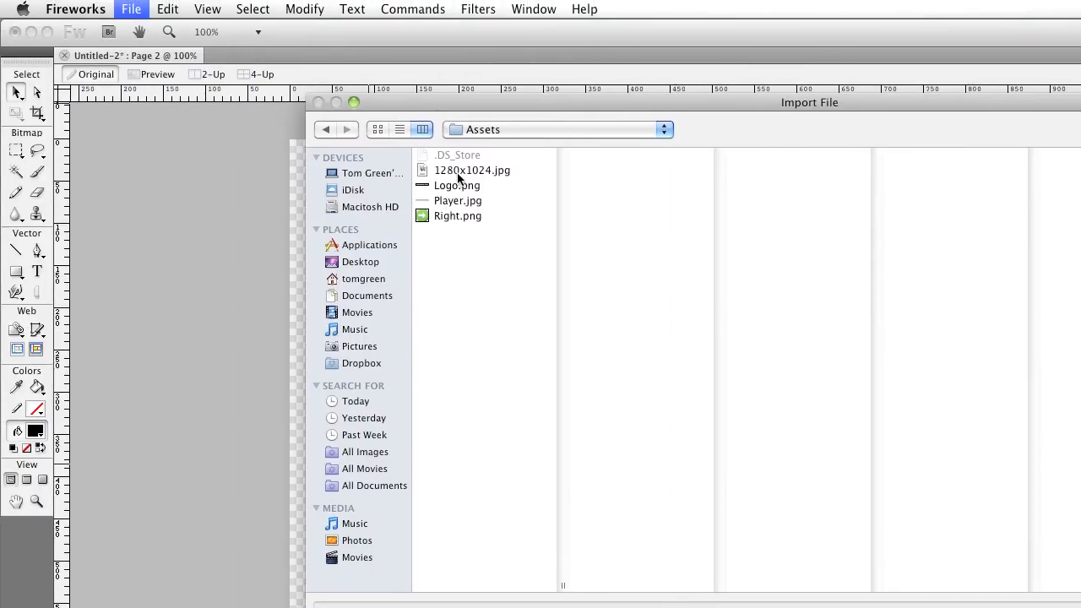
left_click(384, 151)
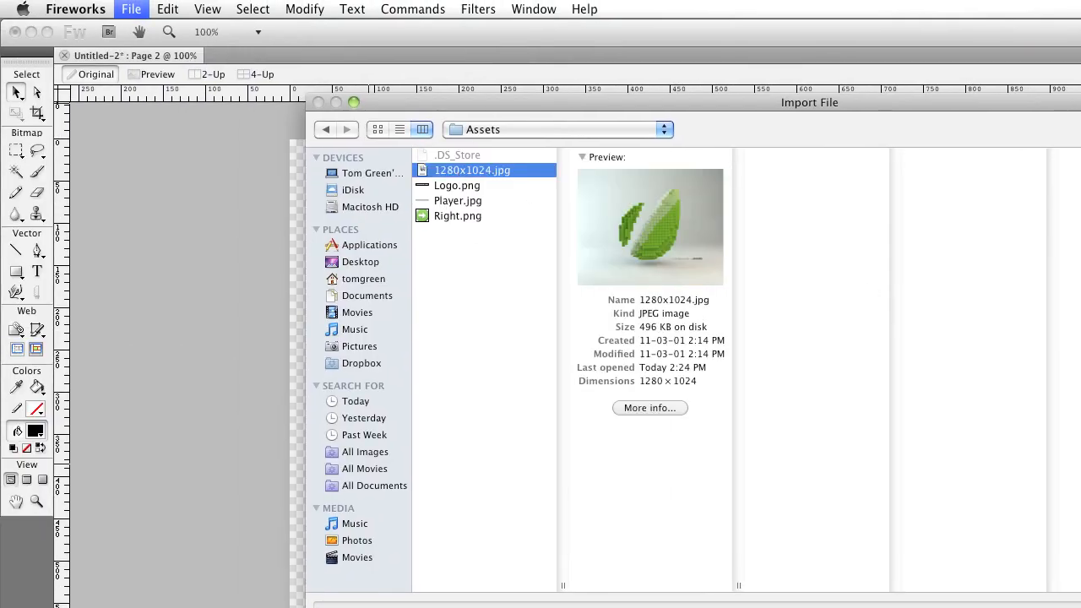
key("Return")
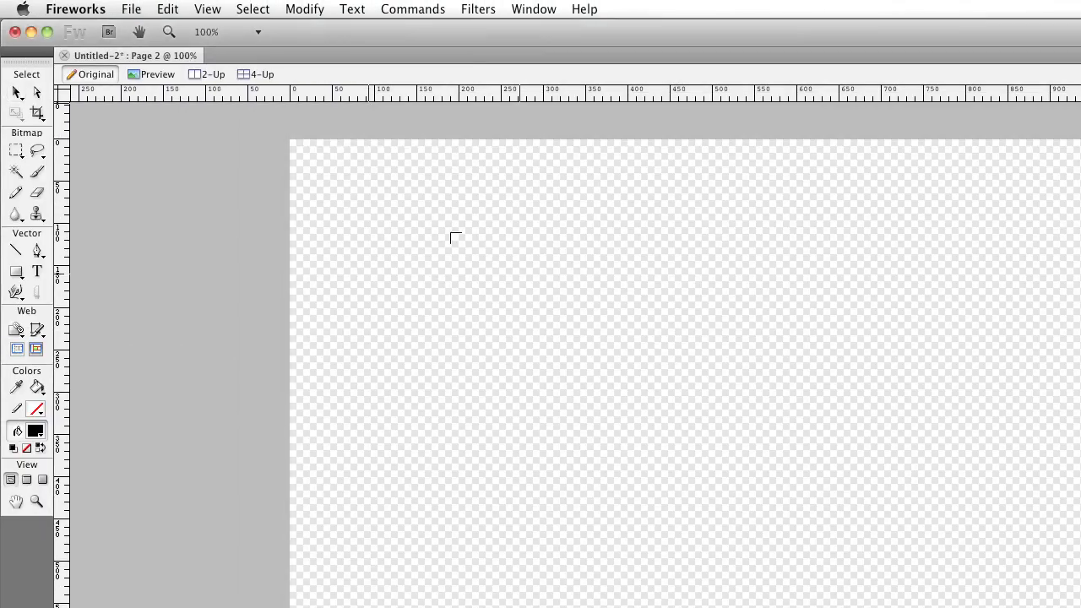
left_click(326, 167)
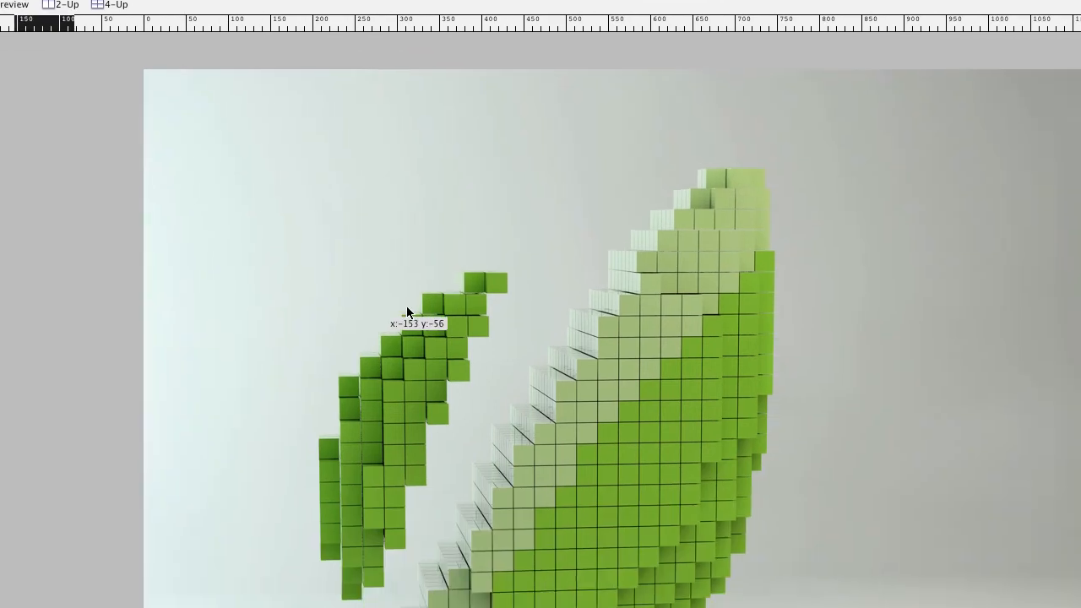
Step: Shift the imported image on the canvas and scale it down proportionally to about 840 px wide so it fits the canvas height
left_click_drag(453, 291, 434, 292)
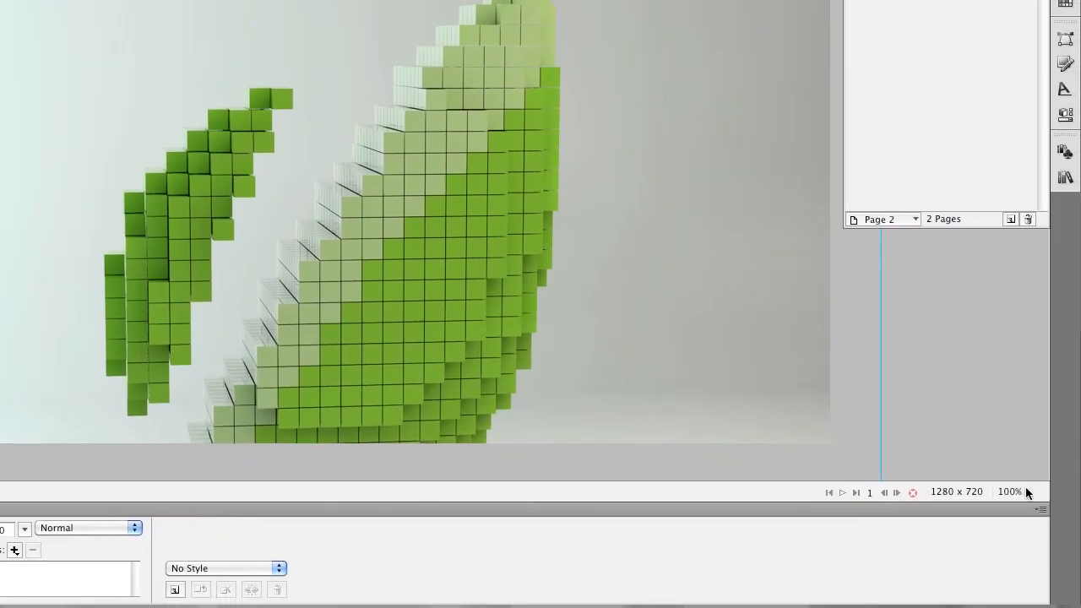
left_click(1030, 491)
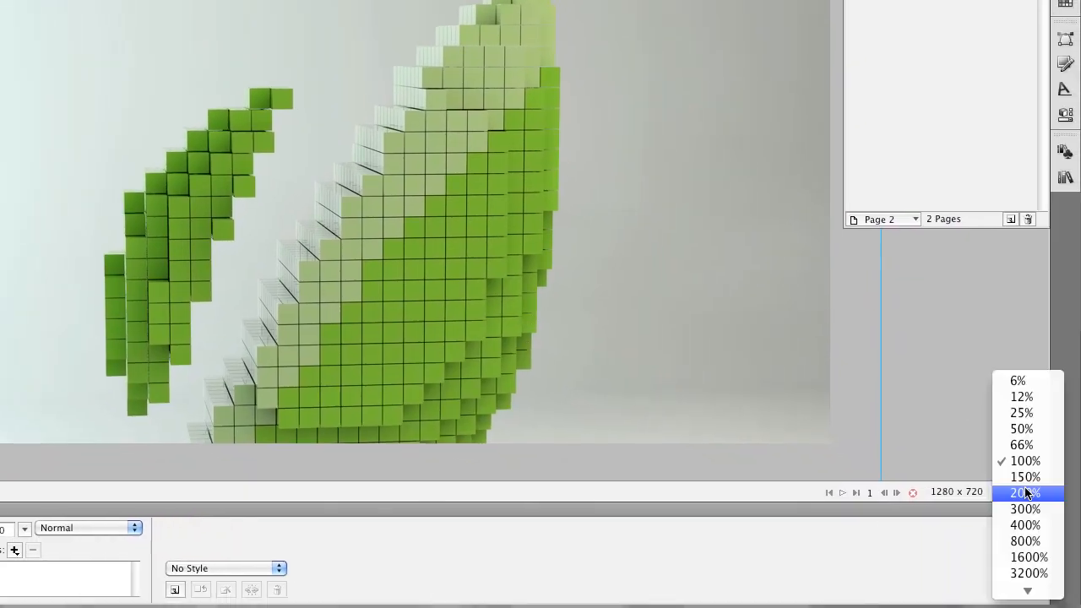
left_click(1025, 431)
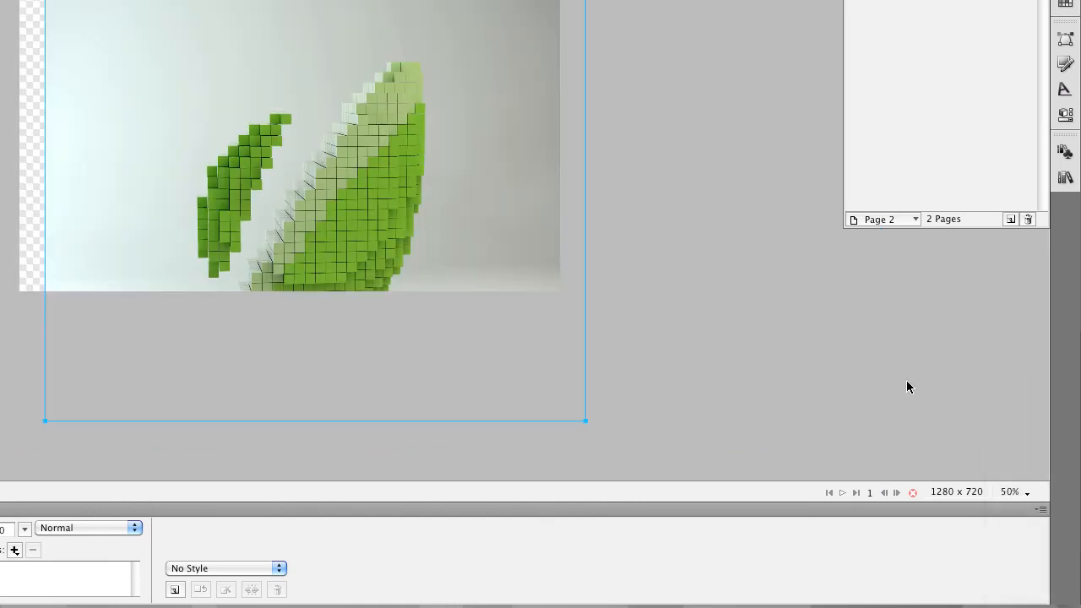
left_click_drag(585, 421, 434, 258)
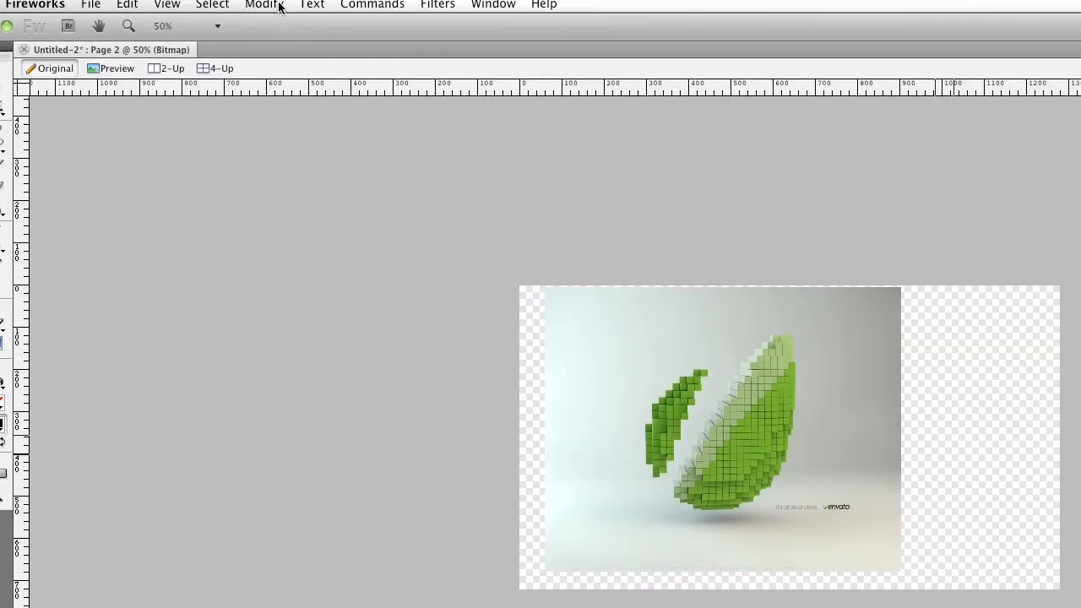
Step: Change the second page's canvas color from transparent to a custom white
left_click(302, 28)
mouse_move(322, 49)
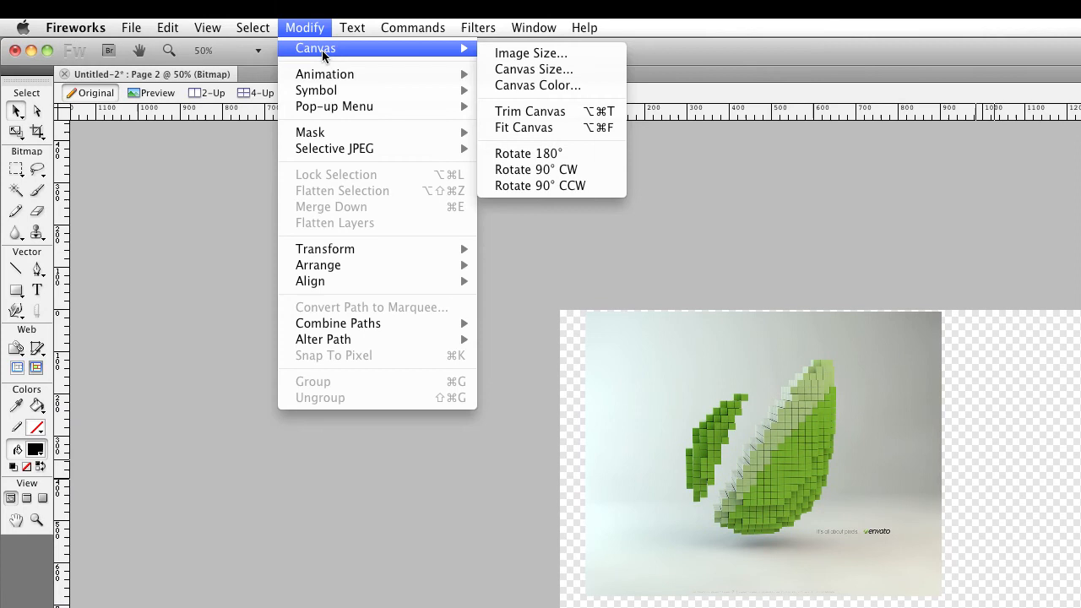
left_click(544, 85)
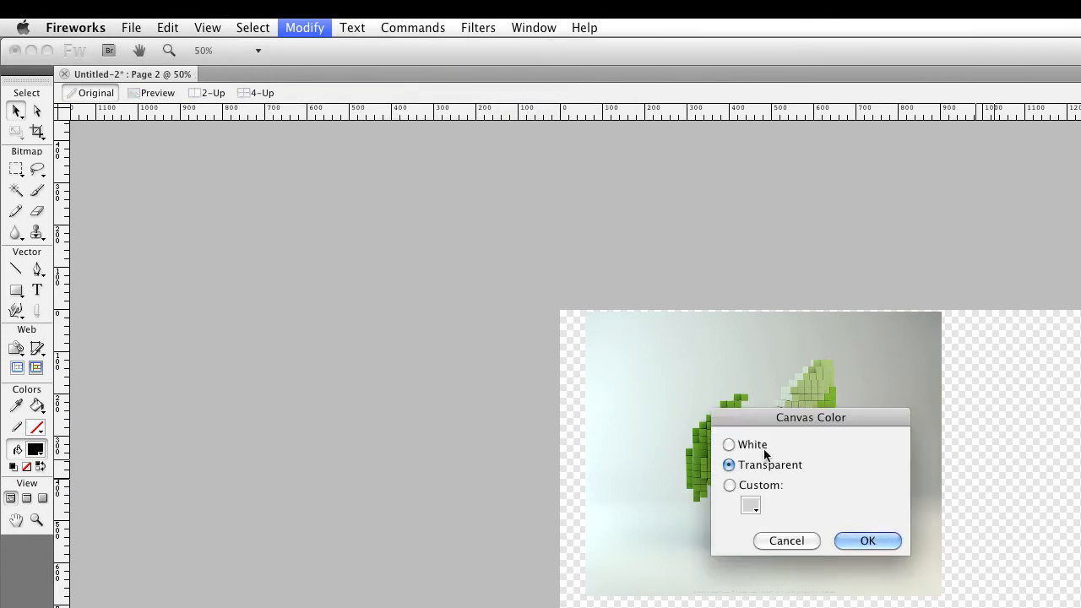
left_click(730, 486)
left_click(751, 505)
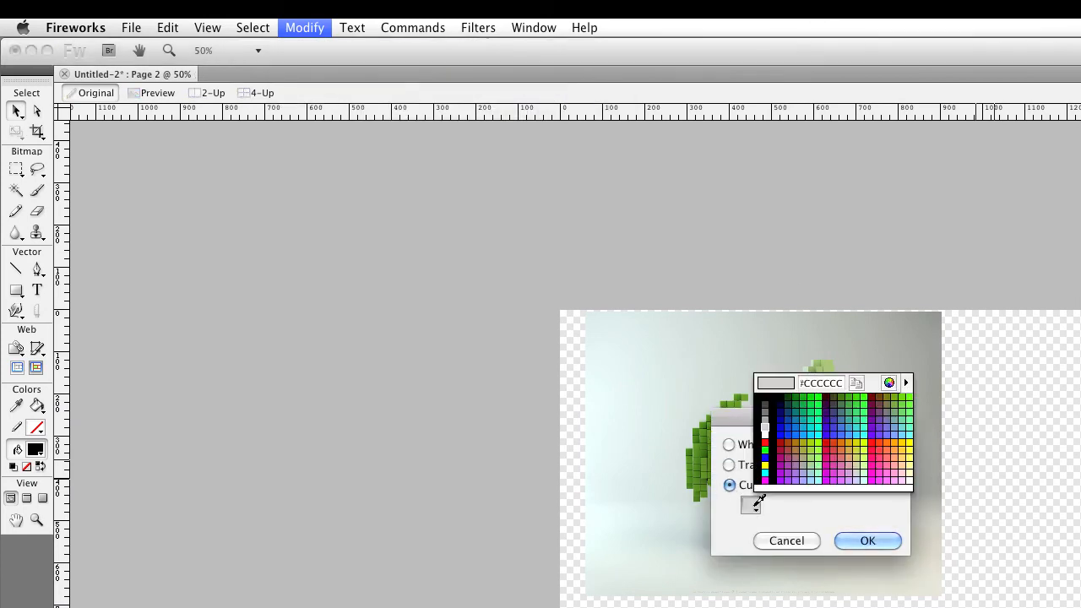
left_click(766, 429)
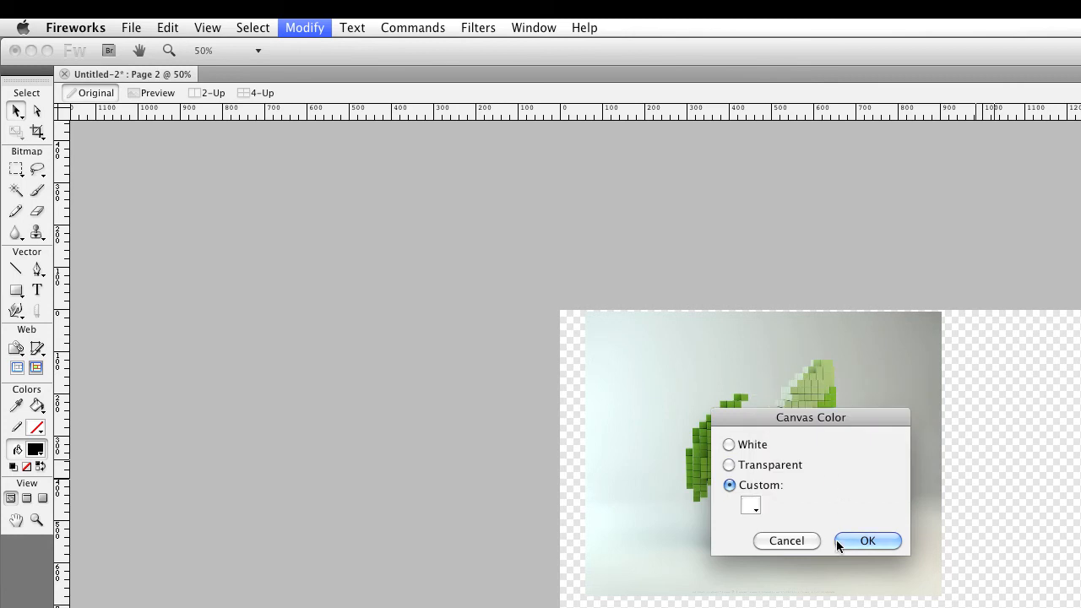
left_click(865, 543)
Step: Return to page 1 with the video player design and open its zoom level choices
left_click(812, 521)
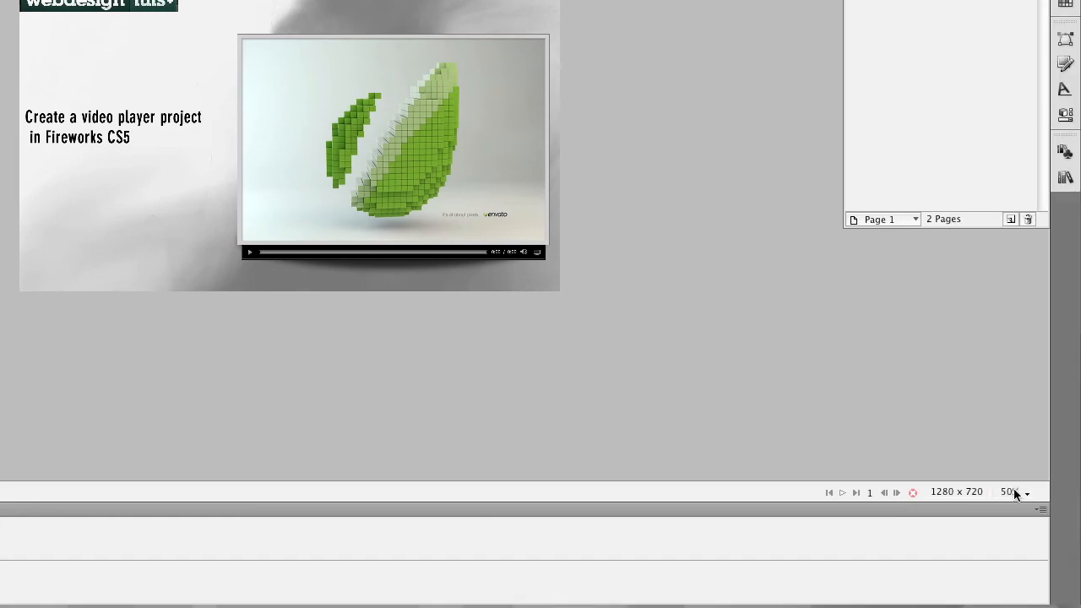
left_click(1022, 491)
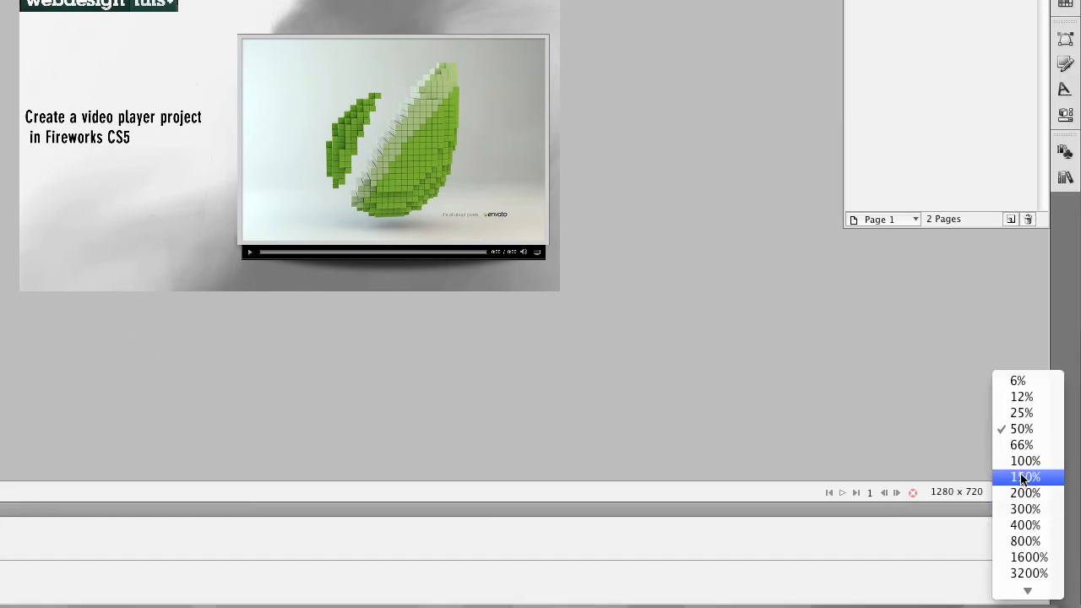